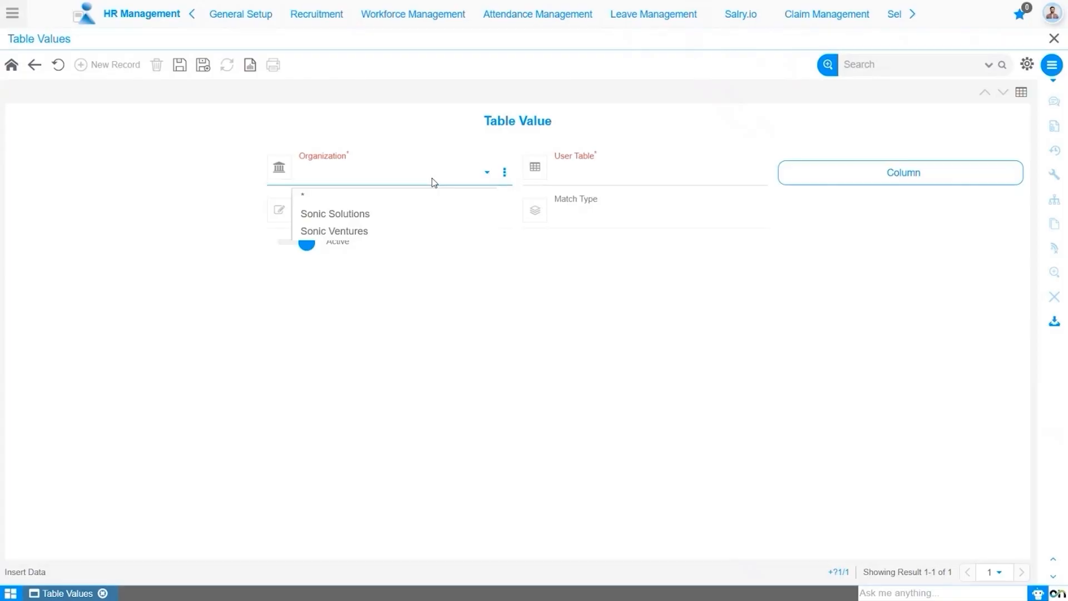
Save a table value record with organization * and the Maternity Leave Entitlement user table.
left_click(429, 196)
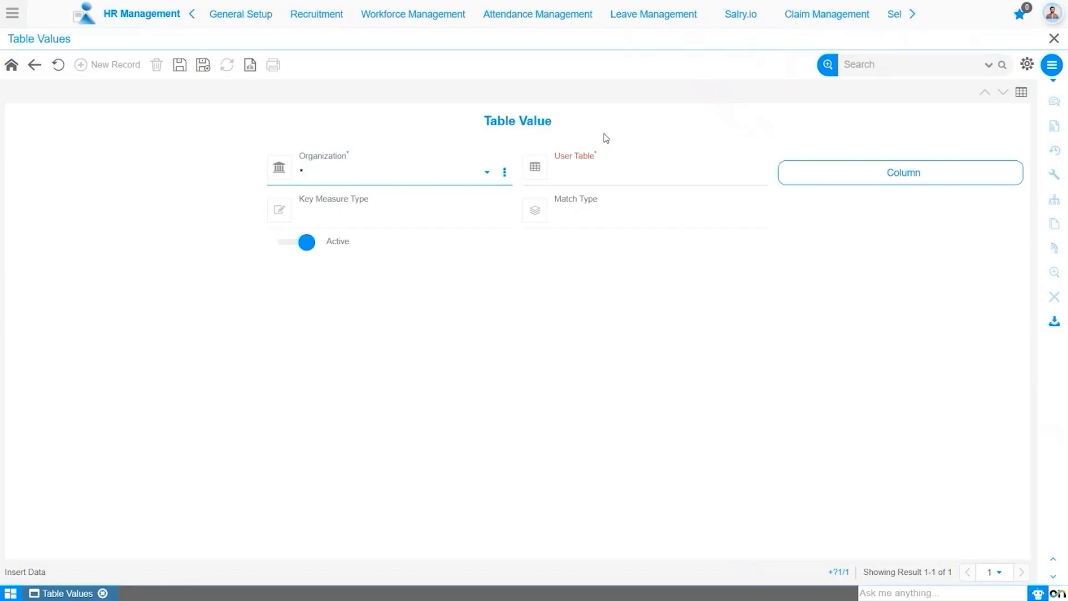
left_click(614, 176)
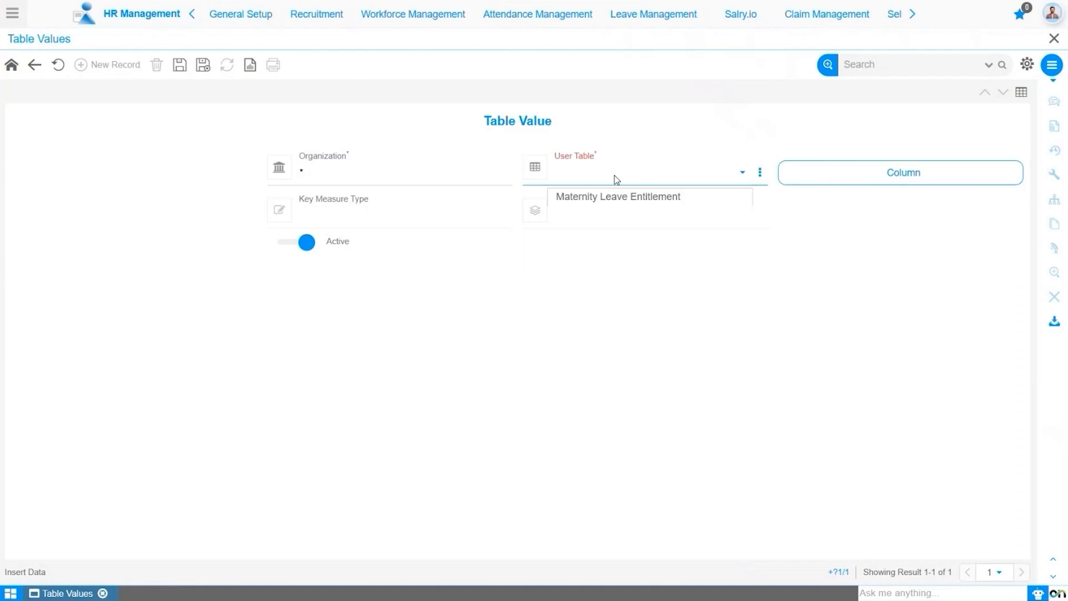
left_click(614, 203)
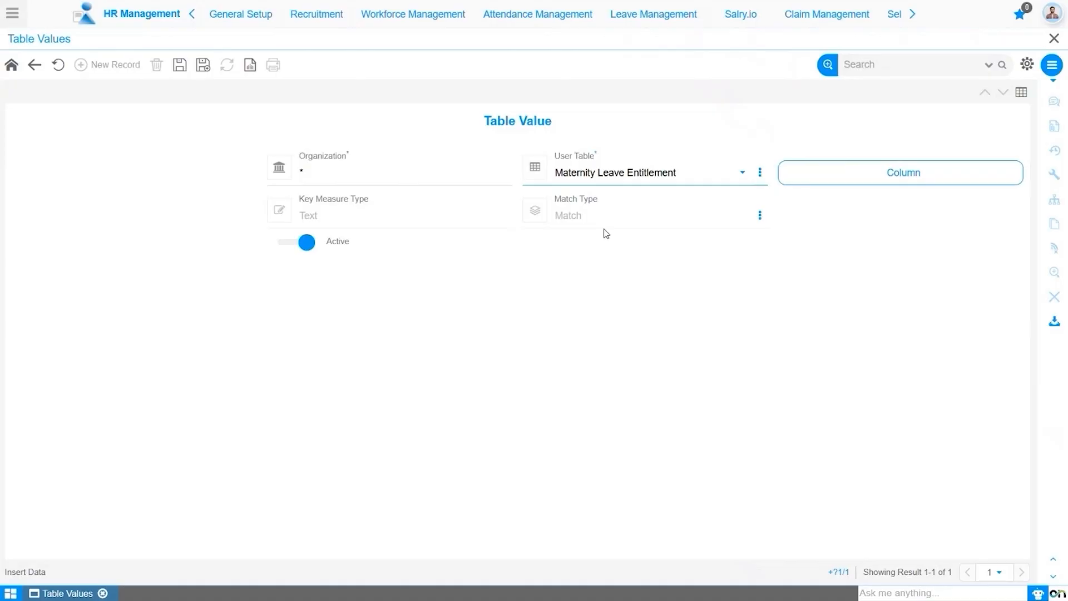
left_click(178, 67)
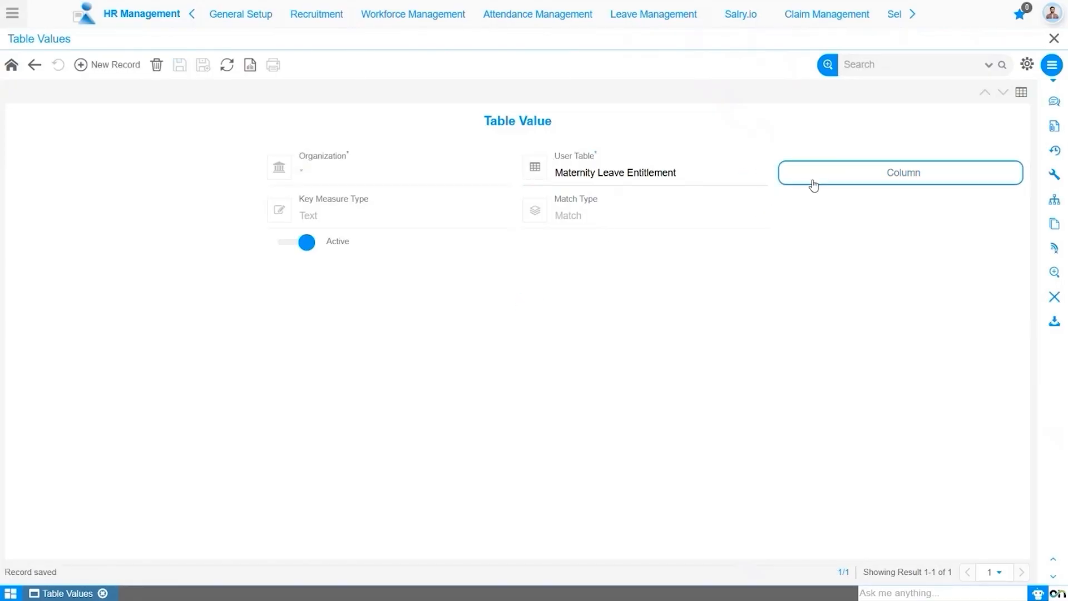
Add and save a column for the table value, using Maternity Leave Entitlement as the user column.
left_click(859, 178)
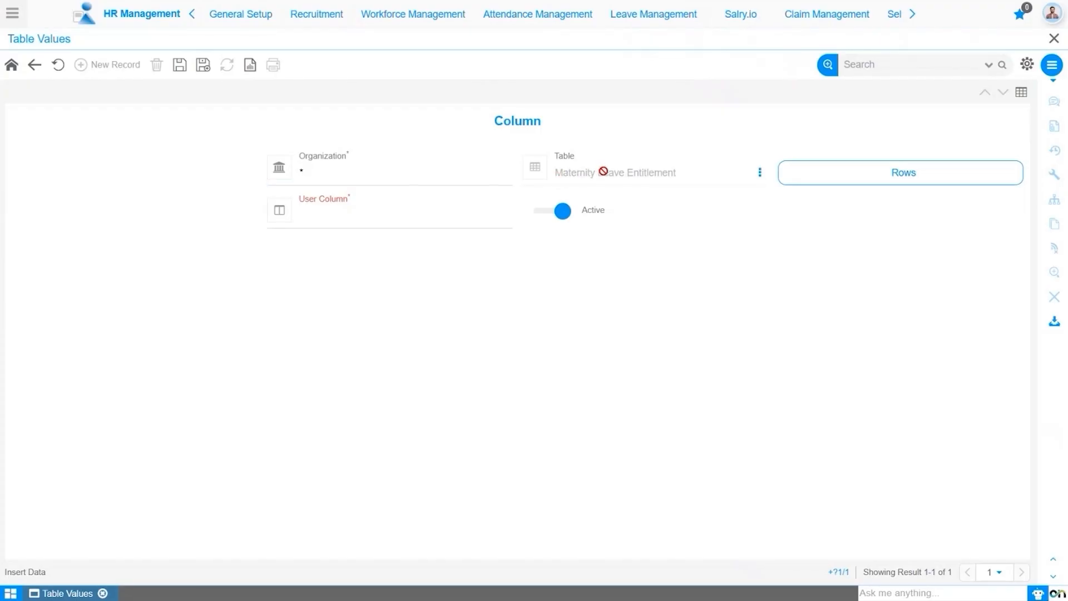
left_click(469, 221)
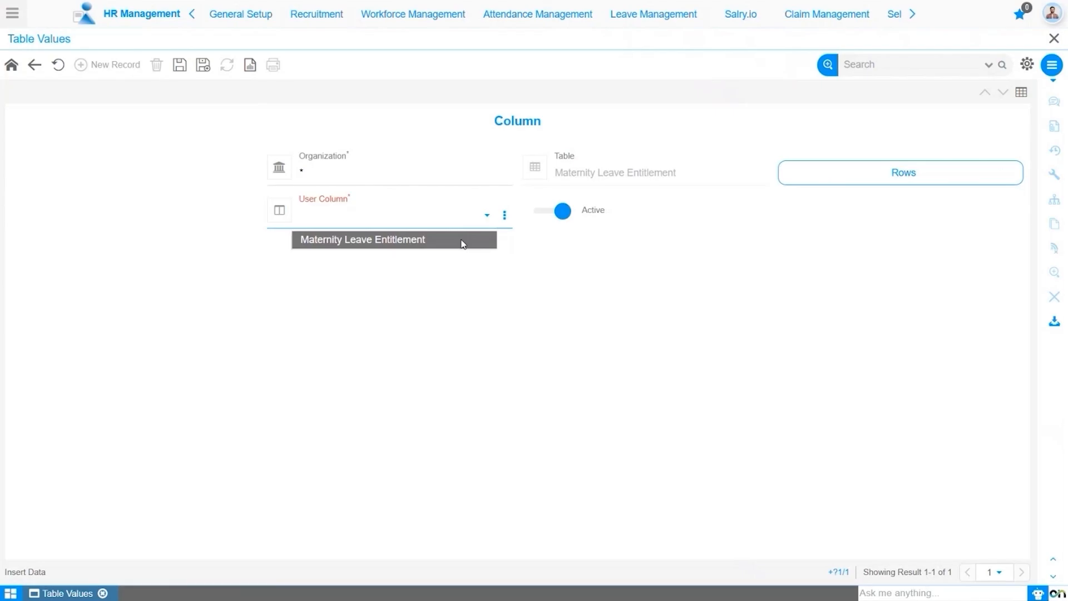
left_click(463, 244)
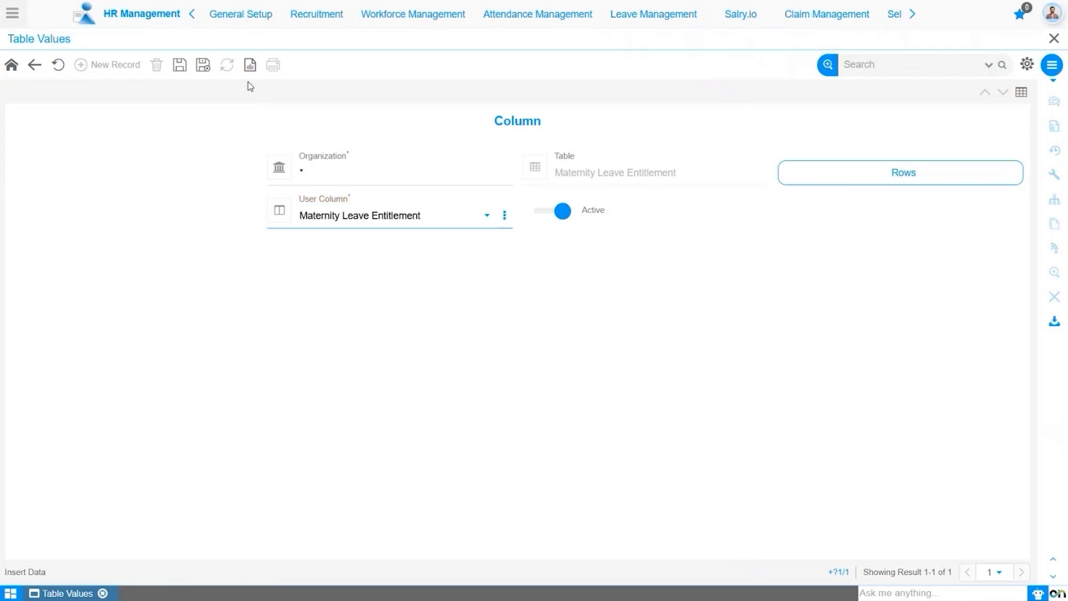
left_click(180, 65)
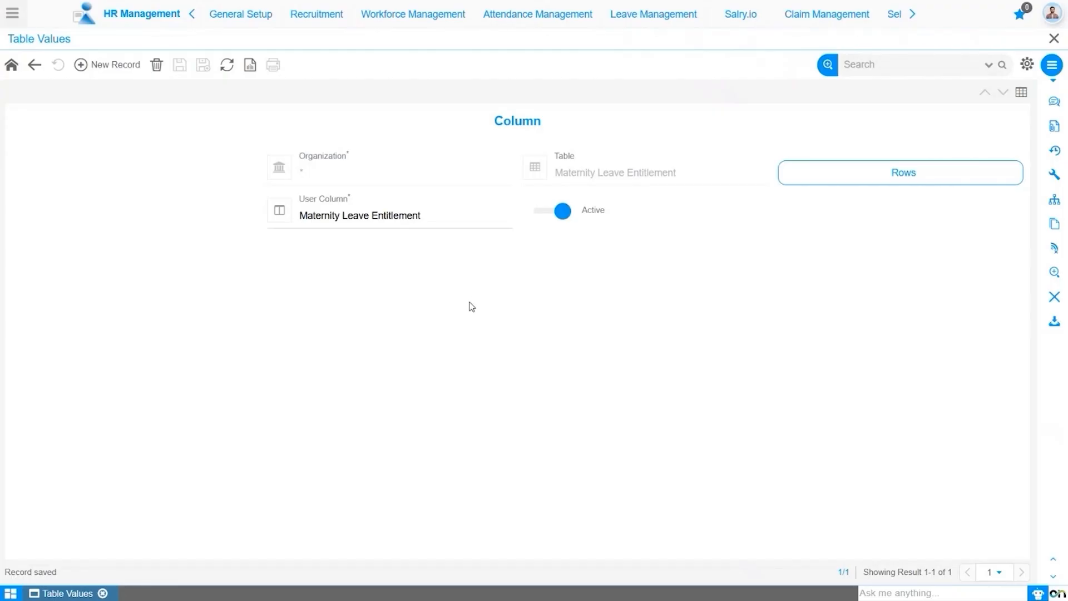
Add and save a row under the column for user row >=0 or <1 with value 0 and start date 01-01-2000.
left_click(841, 175)
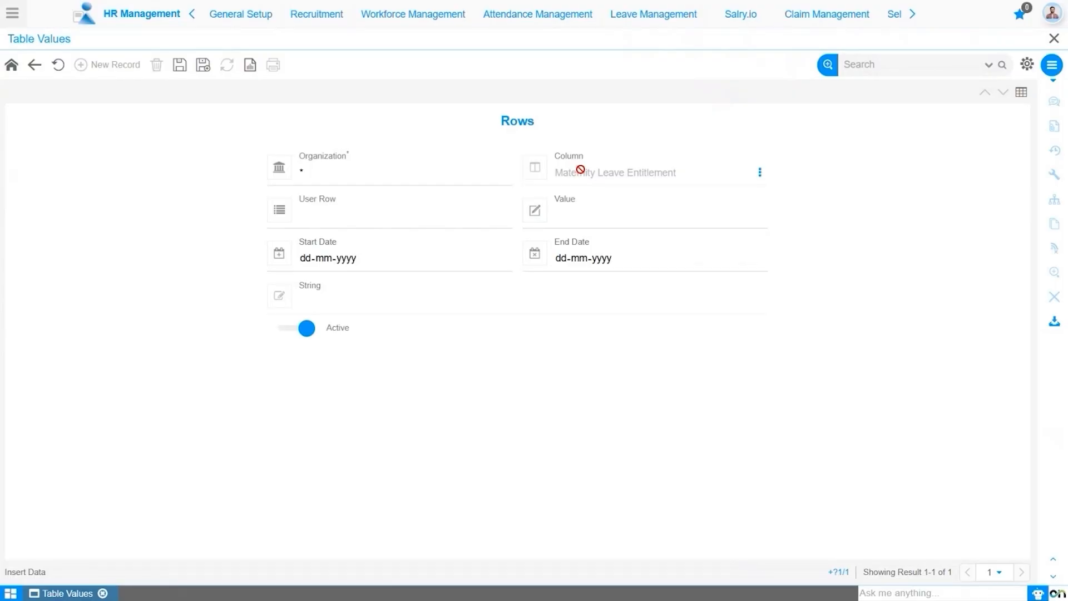
left_click(455, 225)
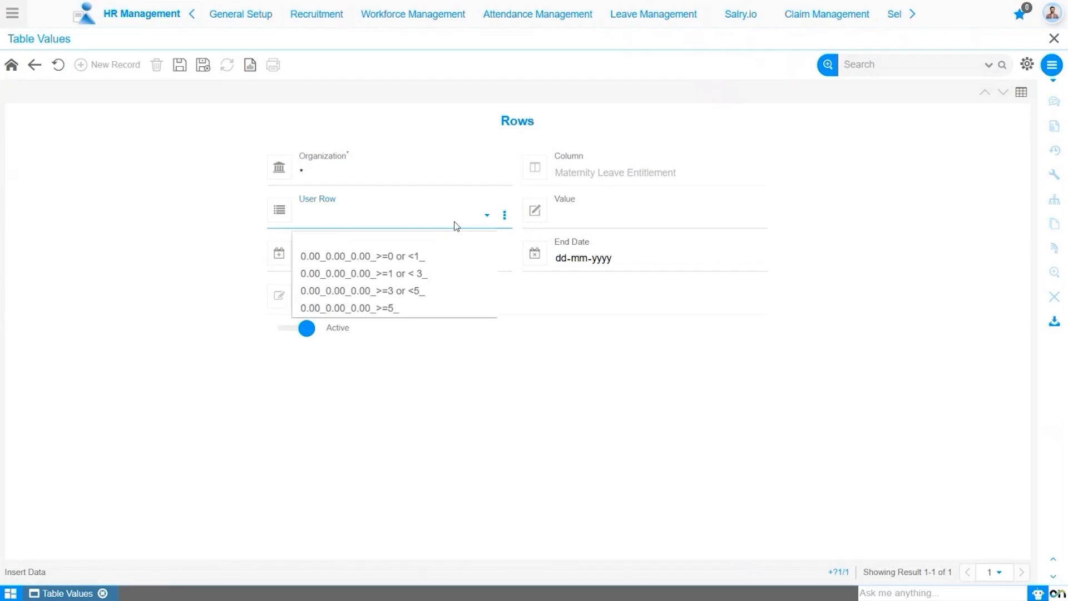
left_click(454, 263)
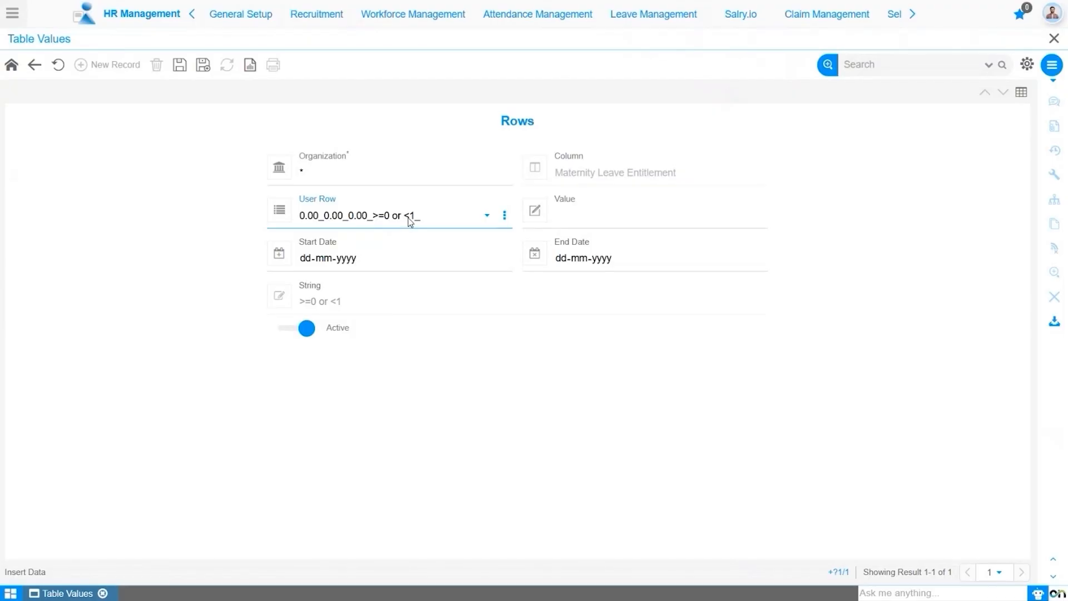
left_click(596, 224)
type("0")
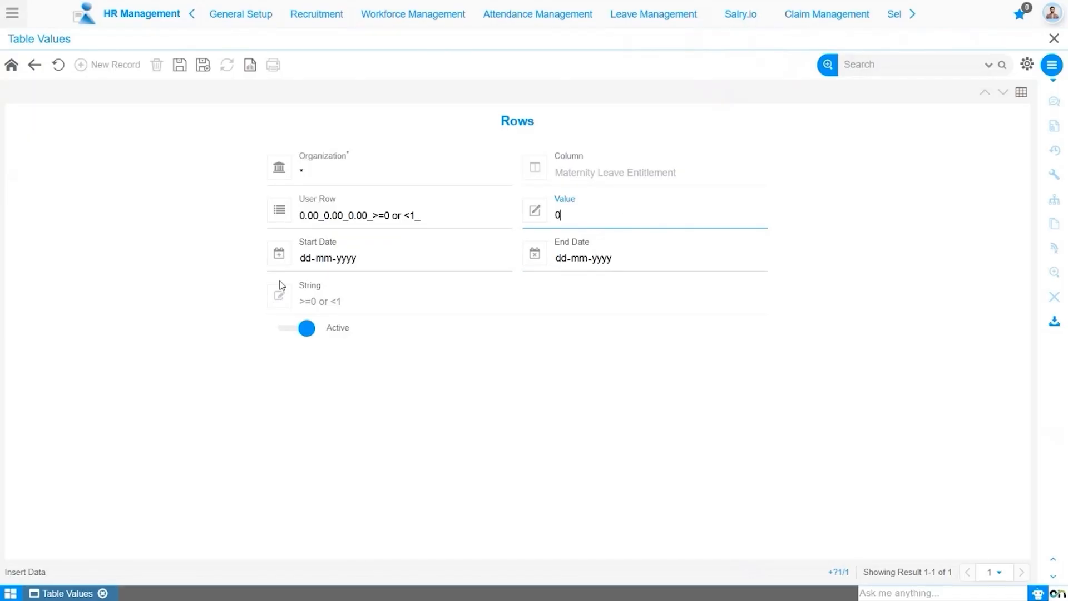
left_click(316, 259)
type("01-01-2000")
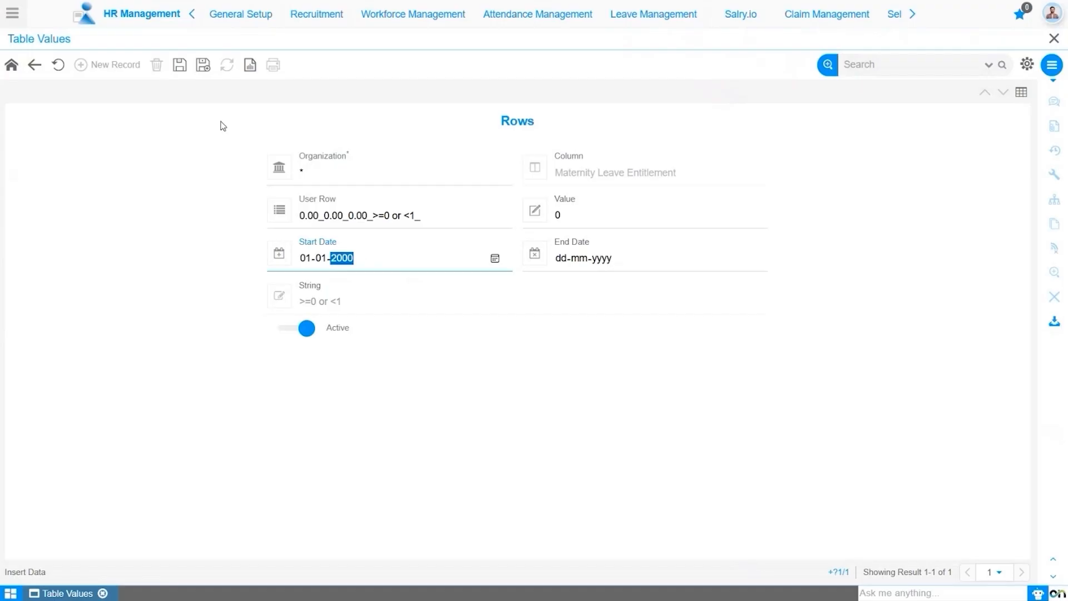
left_click(180, 65)
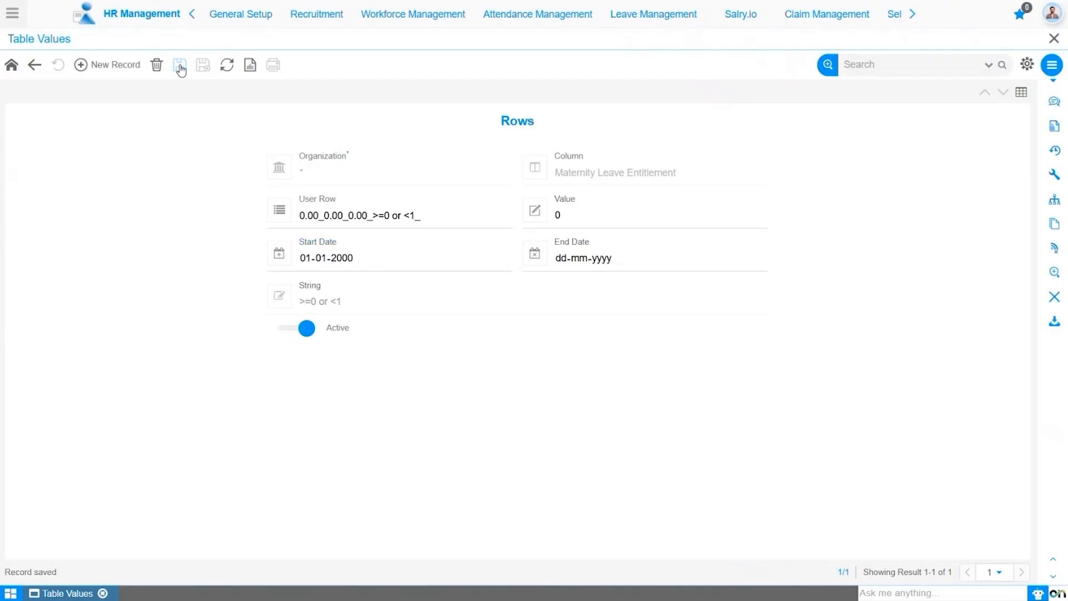
Create and save a new row record for user row >=1 or < 3 with value 45 and start date 01-01-2000.
left_click(111, 65)
left_click(335, 218)
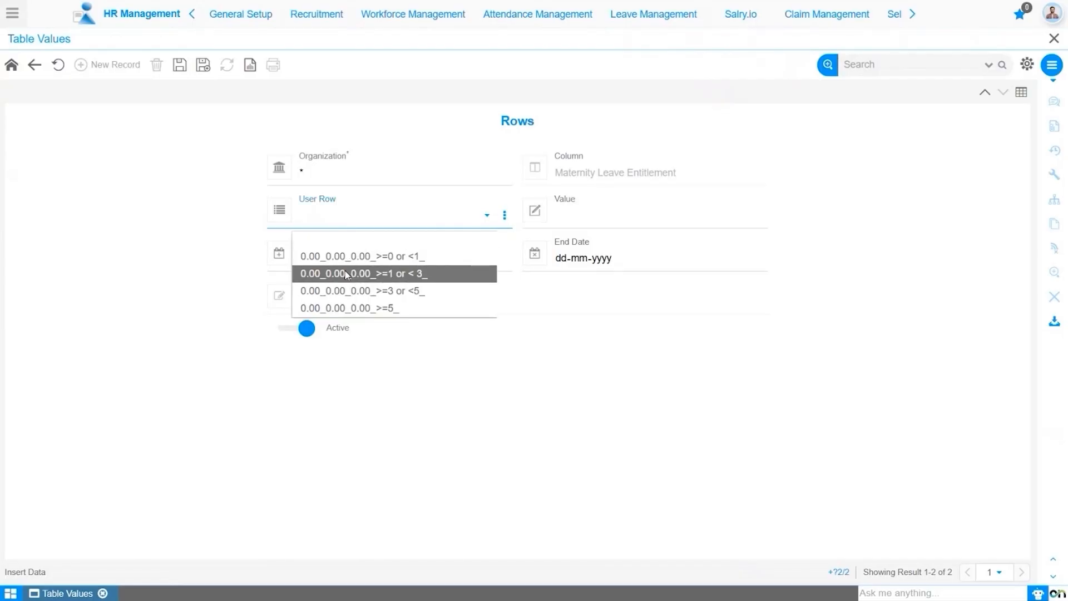
left_click(347, 273)
left_click(580, 218)
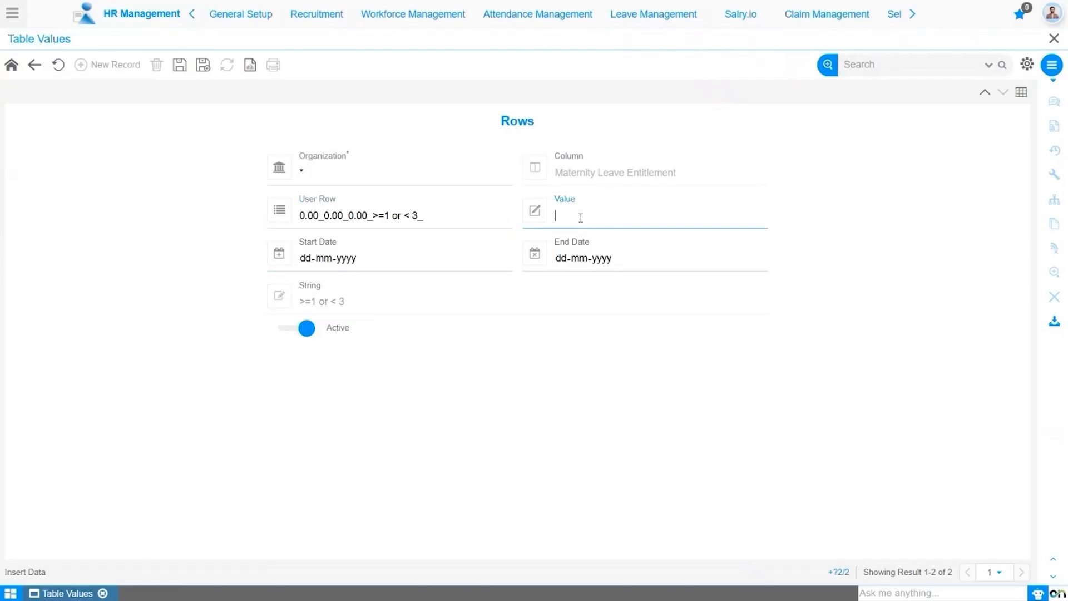
type("45")
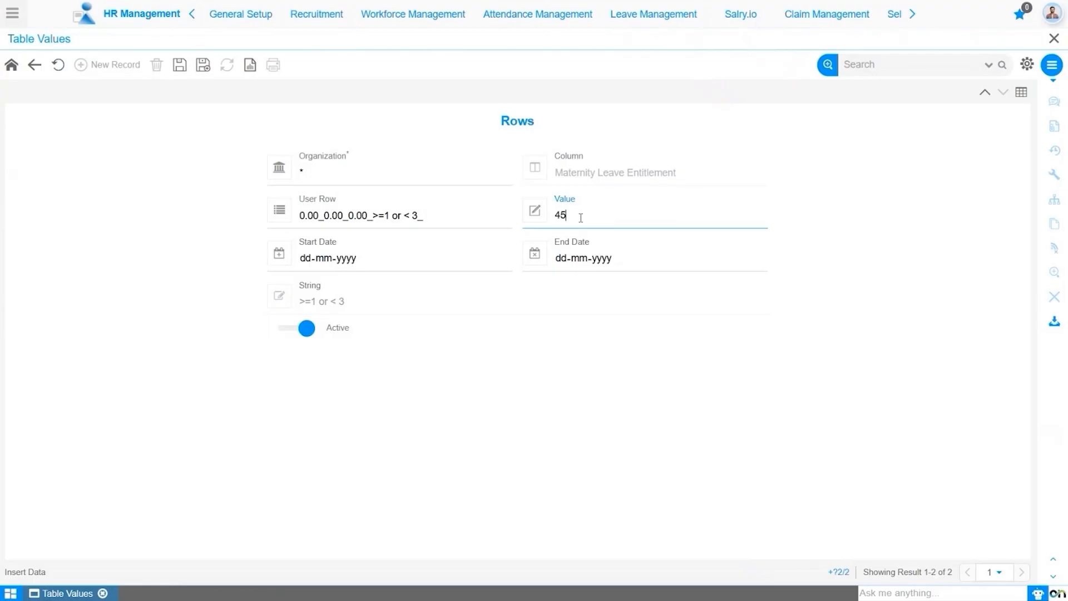
left_click(306, 258)
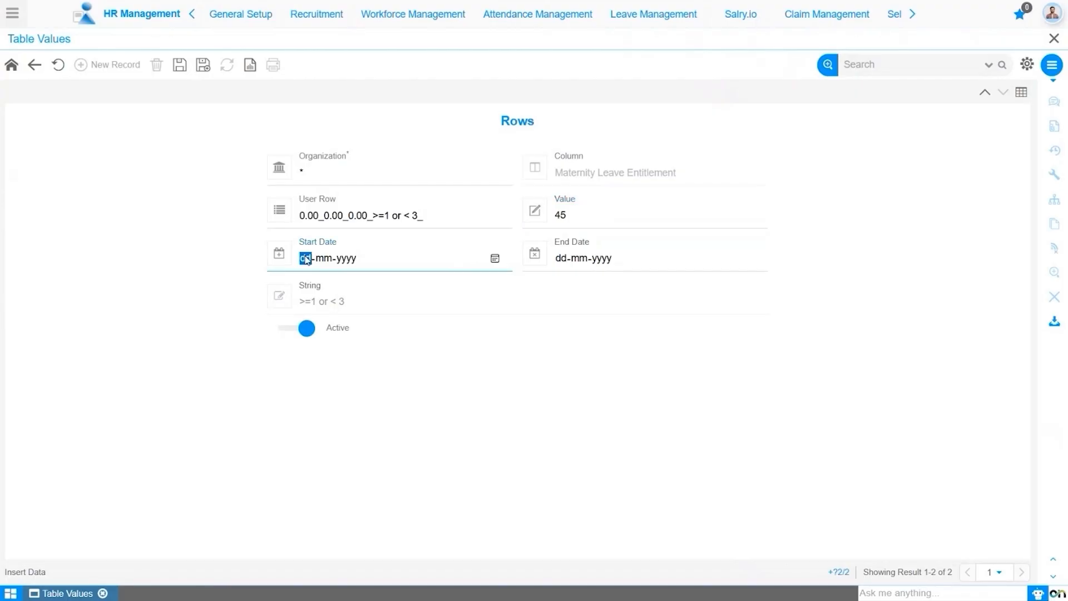
type("01012000")
left_click(179, 65)
Create and save a new row record for user row >=3 or <5 with value 60 and start date 01-01-2000.
left_click(115, 64)
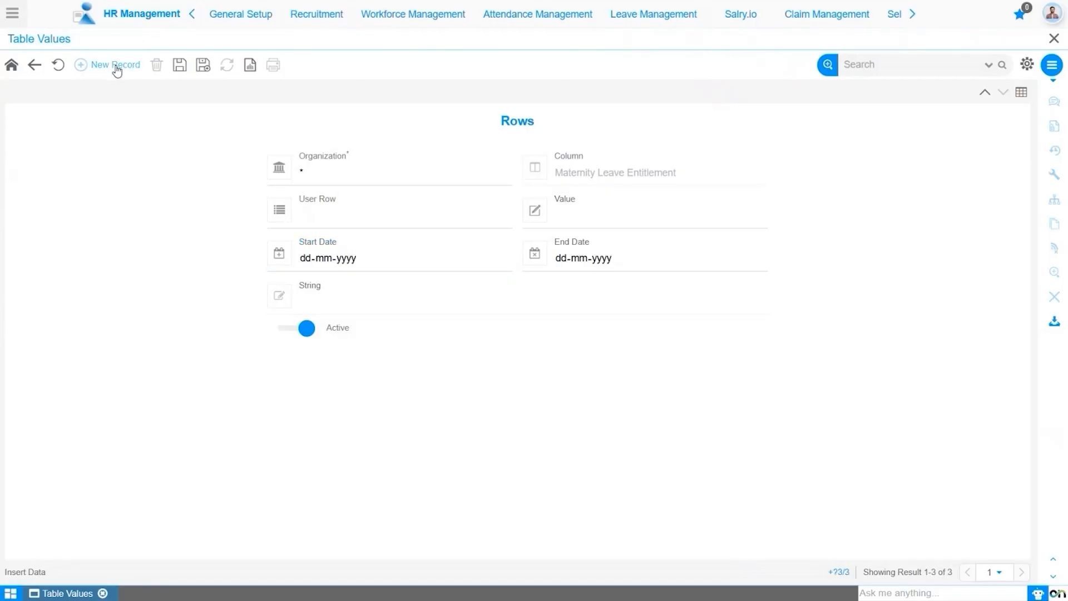
left_click(334, 215)
left_click(329, 290)
left_click(605, 215)
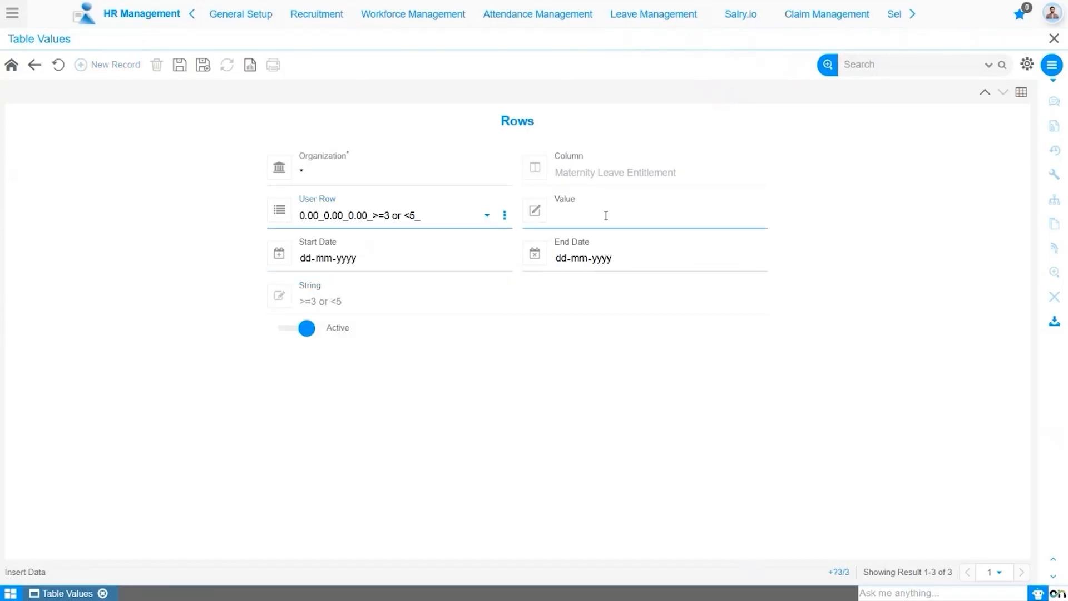
type("60")
left_click(312, 261)
type("0101200")
type("01-01-2000")
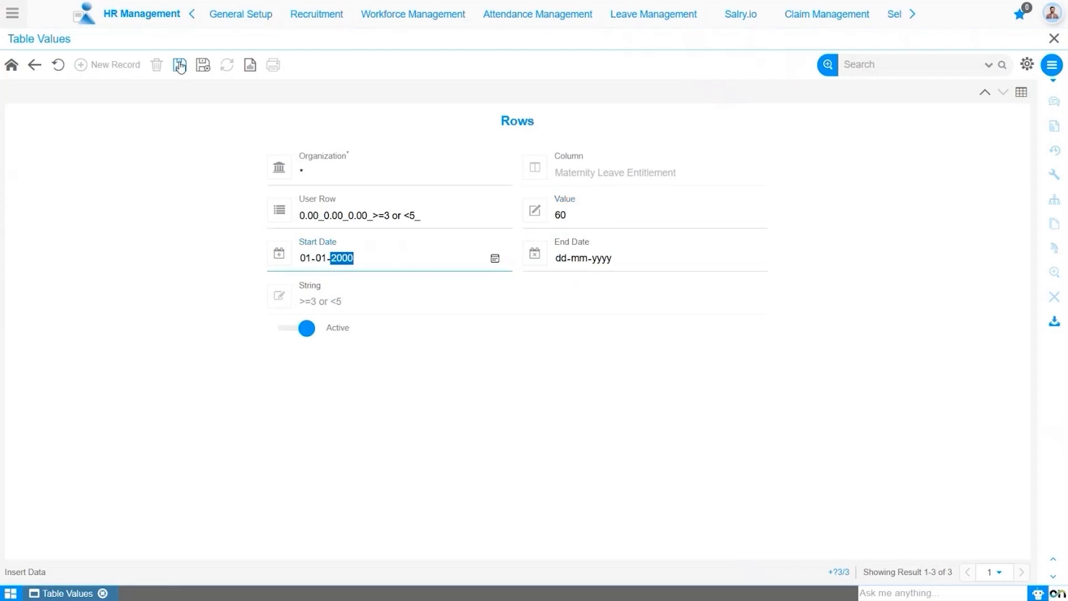
left_click(179, 64)
Create and save a row record for user row >=5 with value 90 and start date 01-01-2000, and show all rows in grid view.
left_click(115, 64)
left_click(388, 216)
left_click(378, 312)
left_click(573, 214)
type("90")
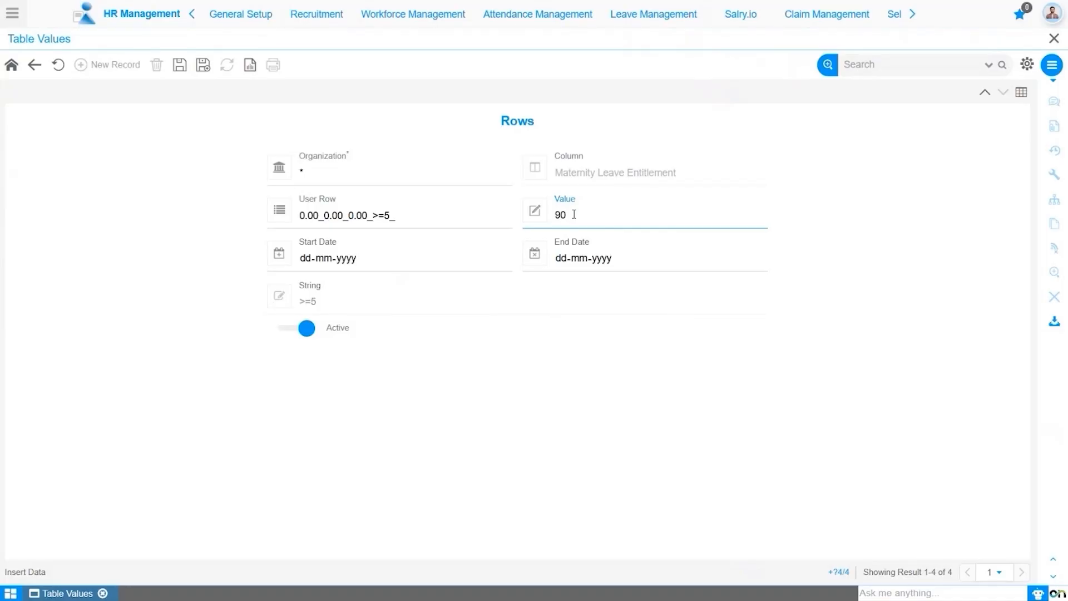
left_click(310, 265)
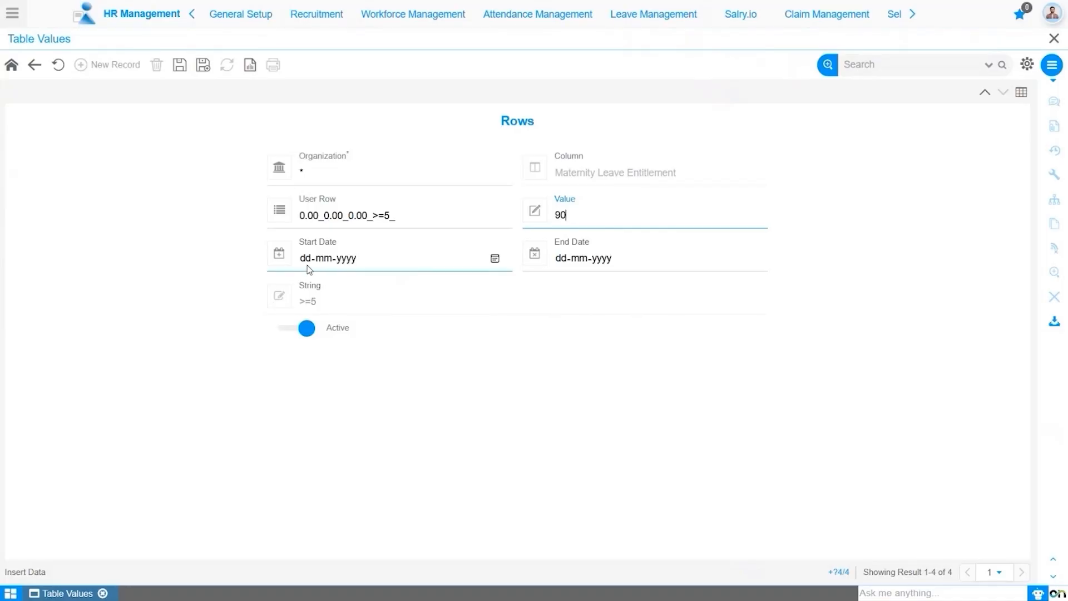
type("01012000")
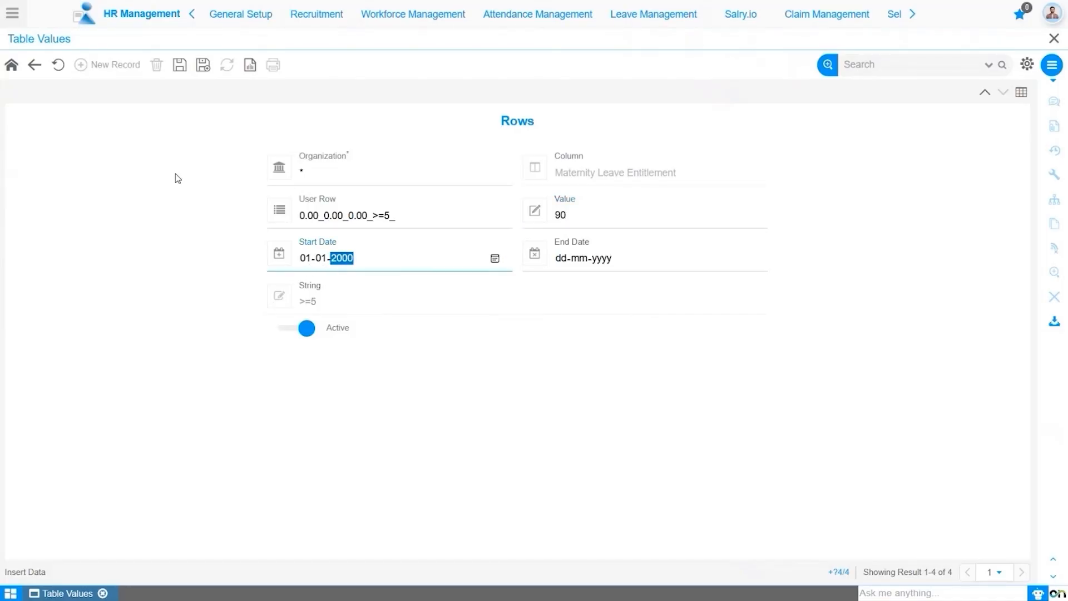
left_click(179, 67)
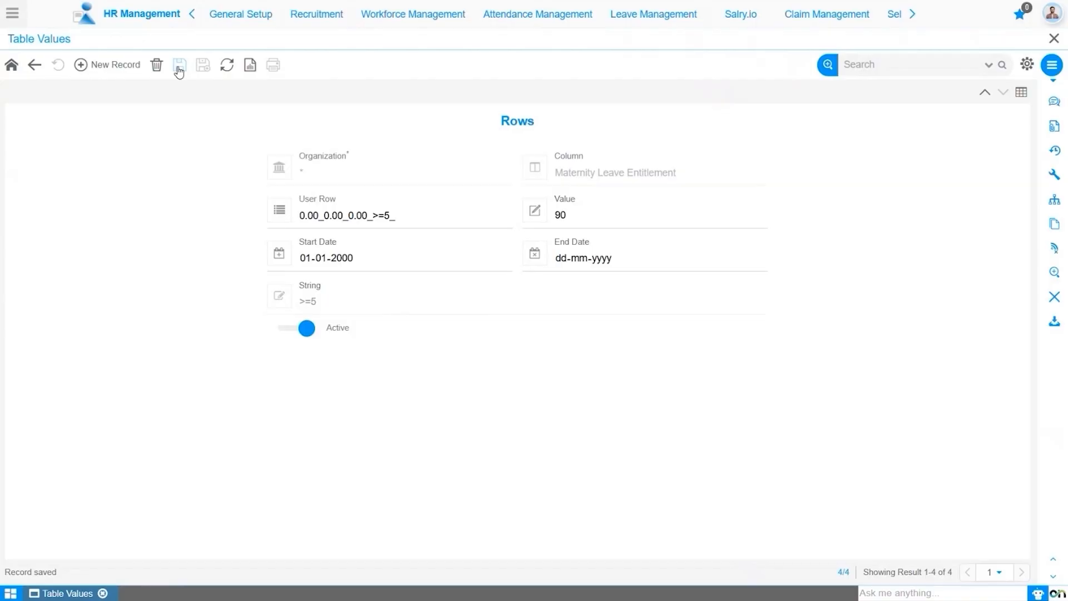
left_click(1021, 93)
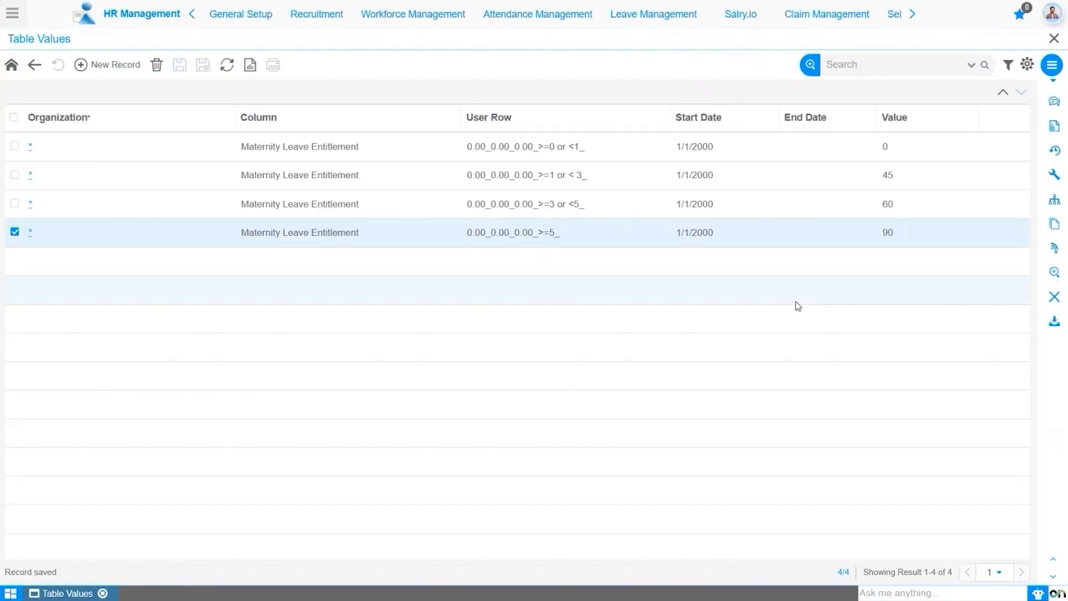